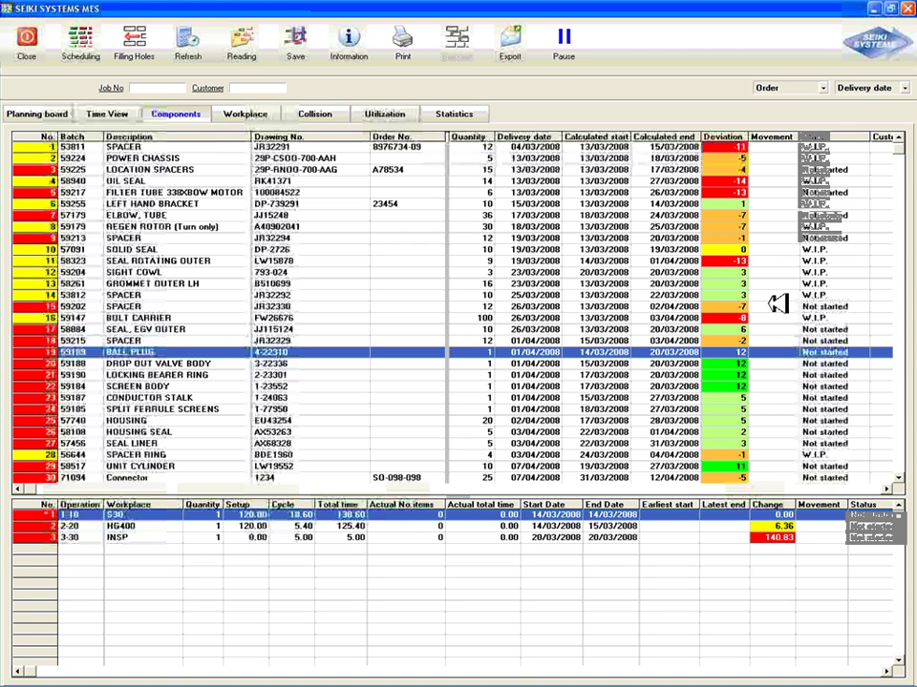
Step: Move the Connector batch to start on 13 March on the planning board and run Filling Holes on the schedule
scroll(725, 277, down, 5)
double_click(297, 295)
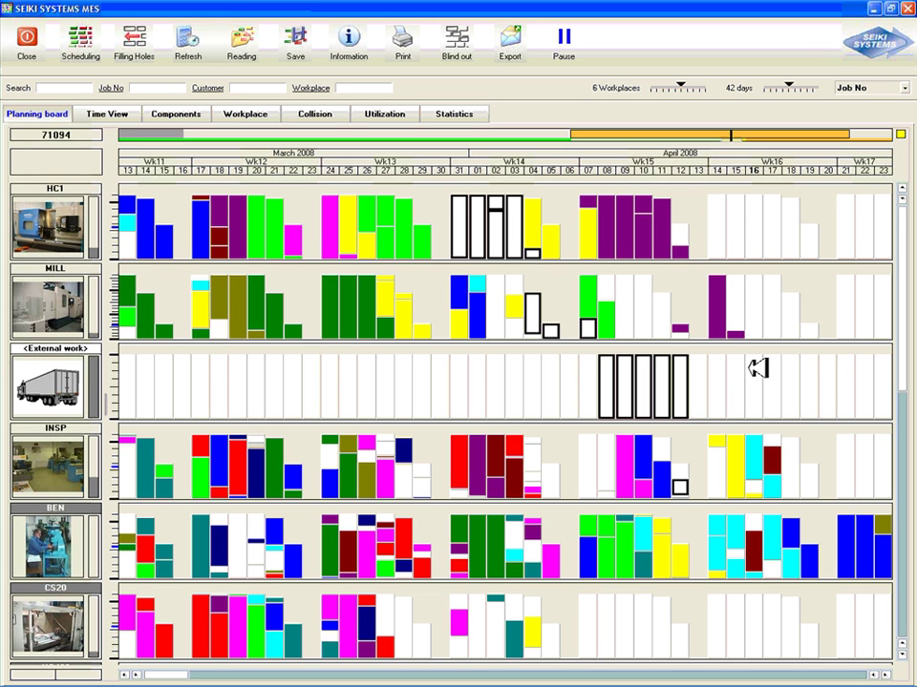
mouse_move(684, 486)
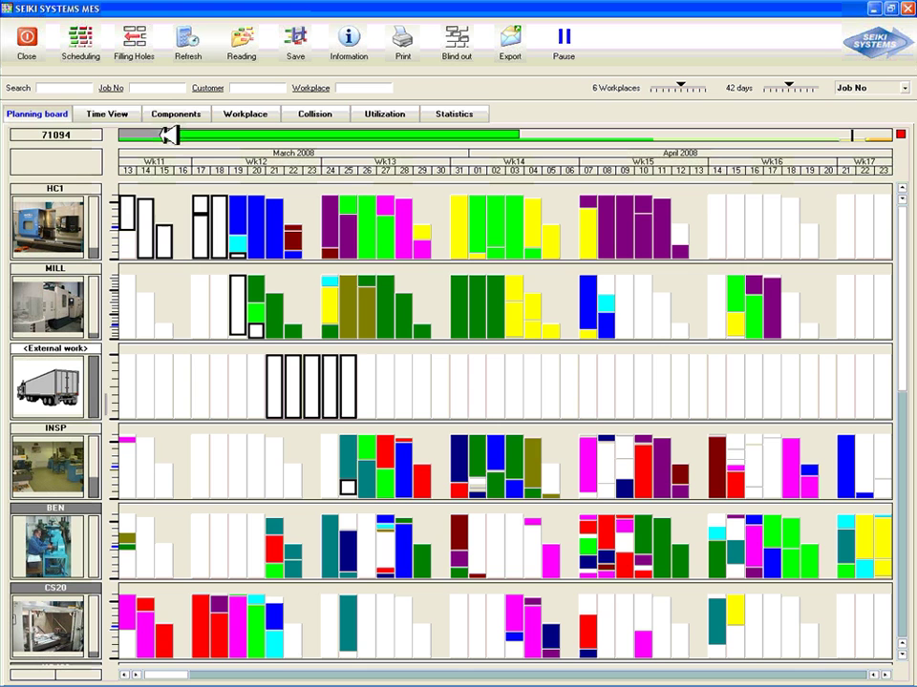
click(145, 45)
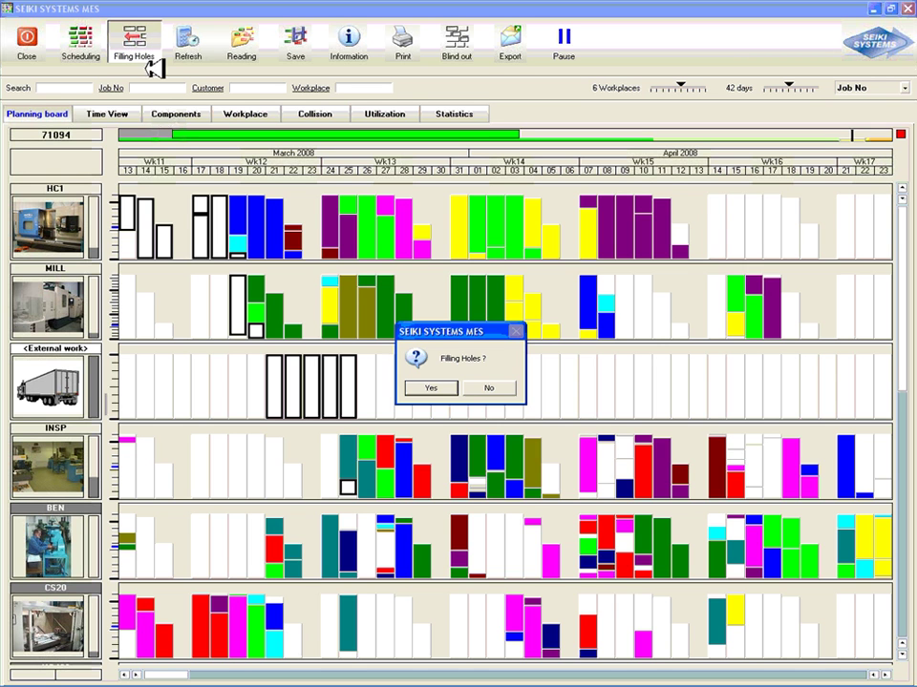
click(447, 384)
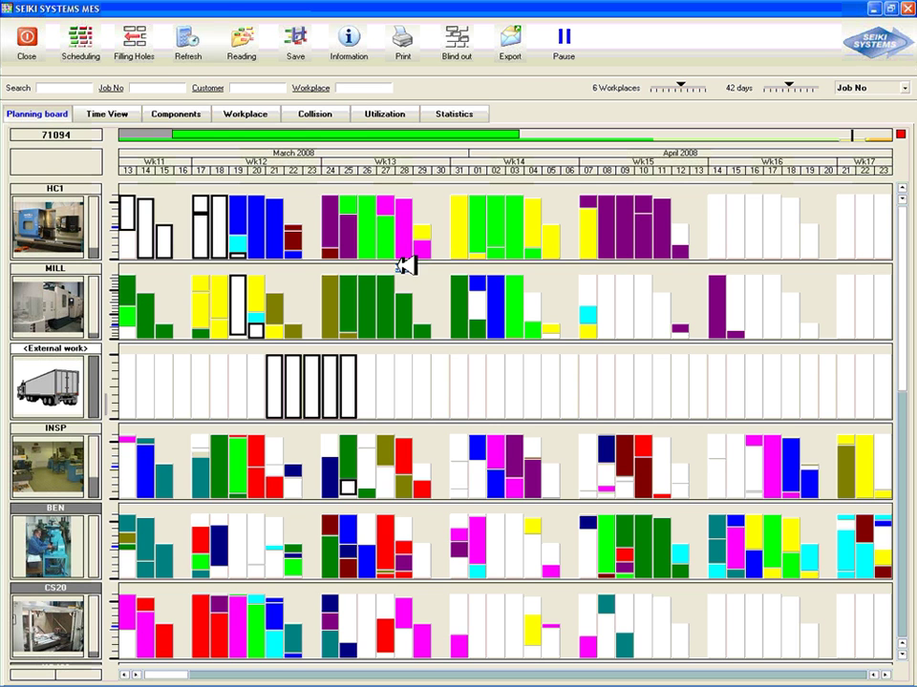
Step: Review the deviations and movements in the component list and save the changed schedule
click(200, 116)
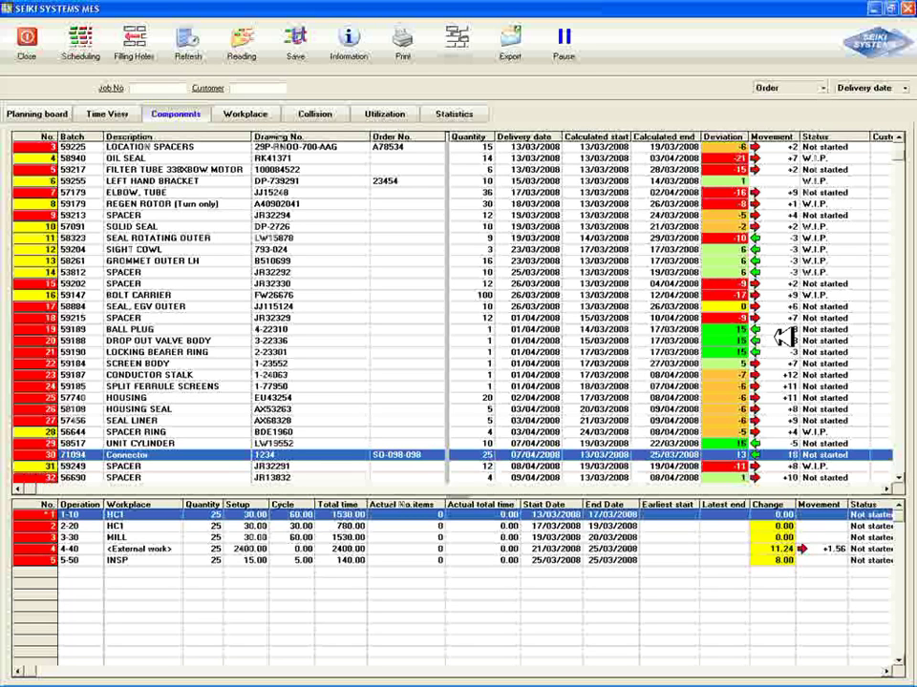
scroll(904, 174, down, 3)
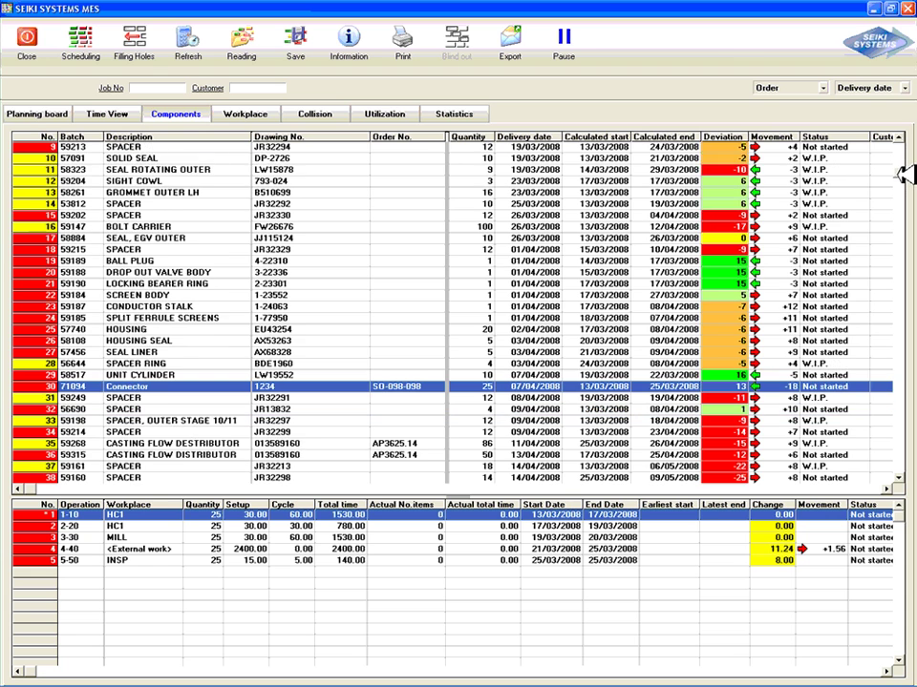
scroll(904, 174, down, 2)
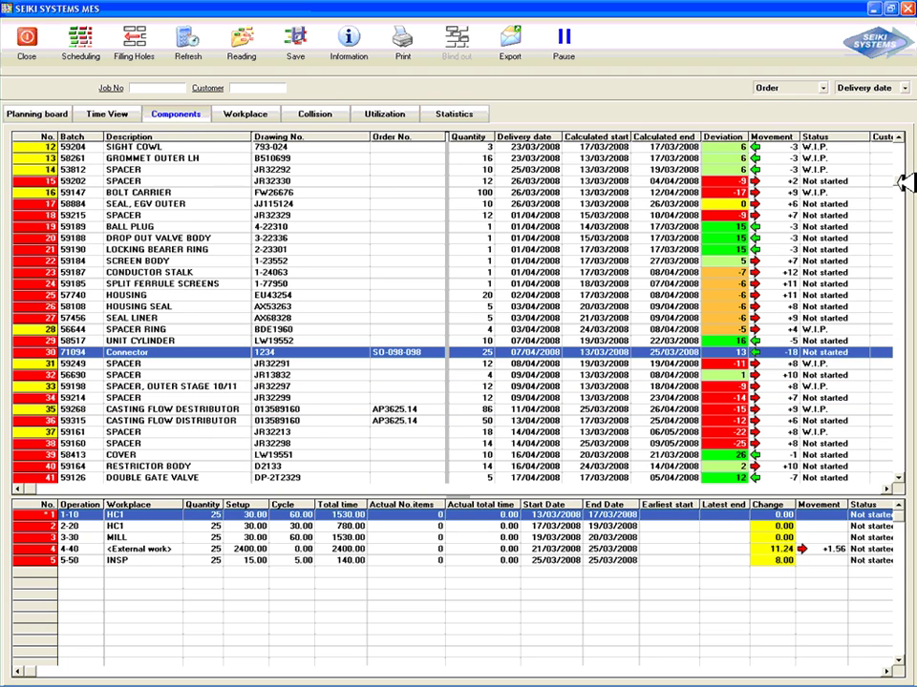
scroll(904, 183, down, 3)
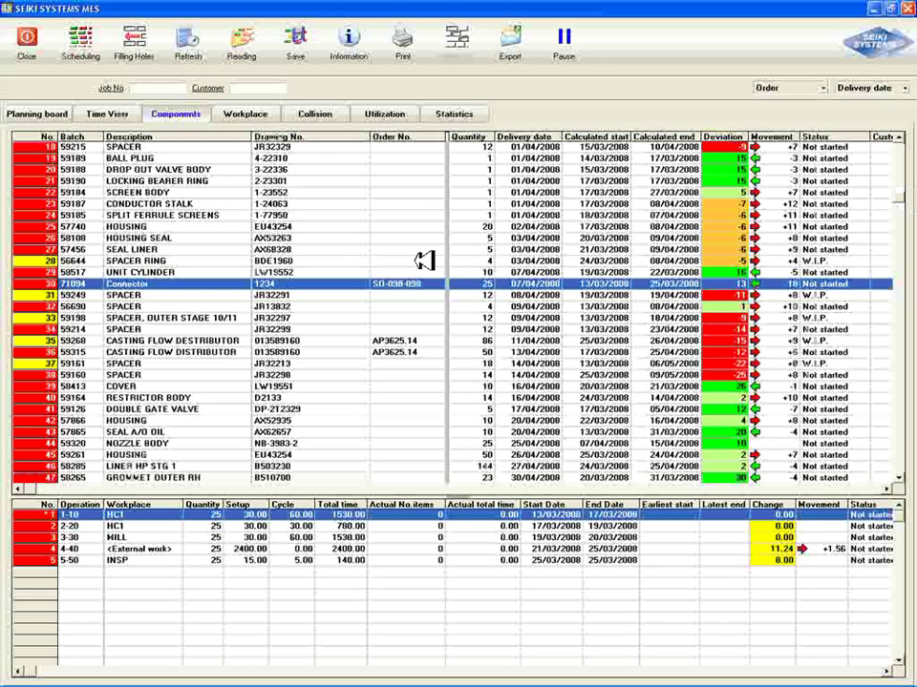
key(ctrl+s)
click(431, 384)
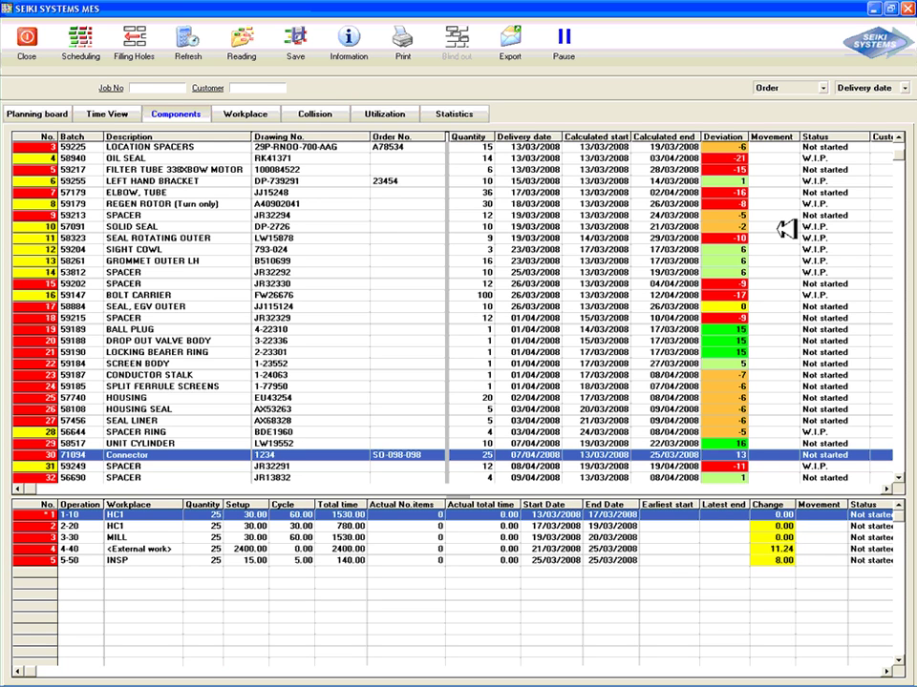
Step: Reschedule the orders in Delivery date mode, starting 5 days ahead from 18/03/2008
click(78, 29)
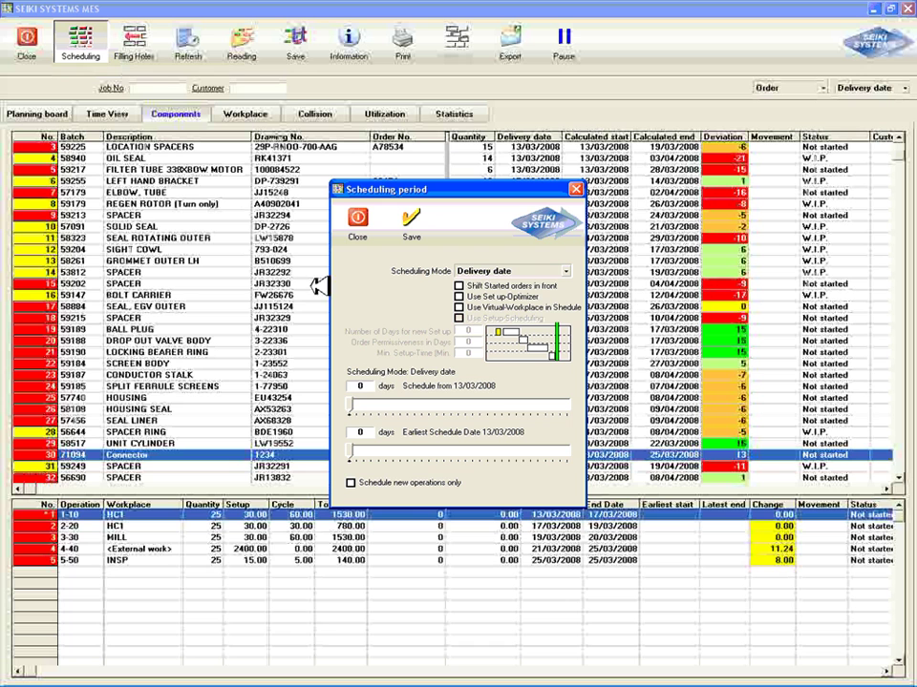
drag(365, 396, 391, 404)
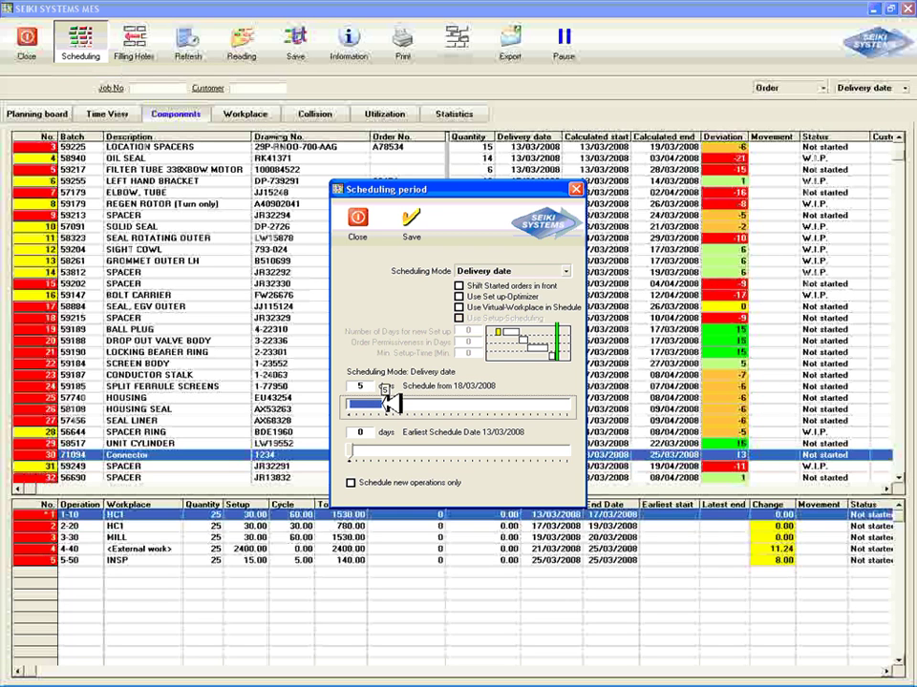
click(417, 235)
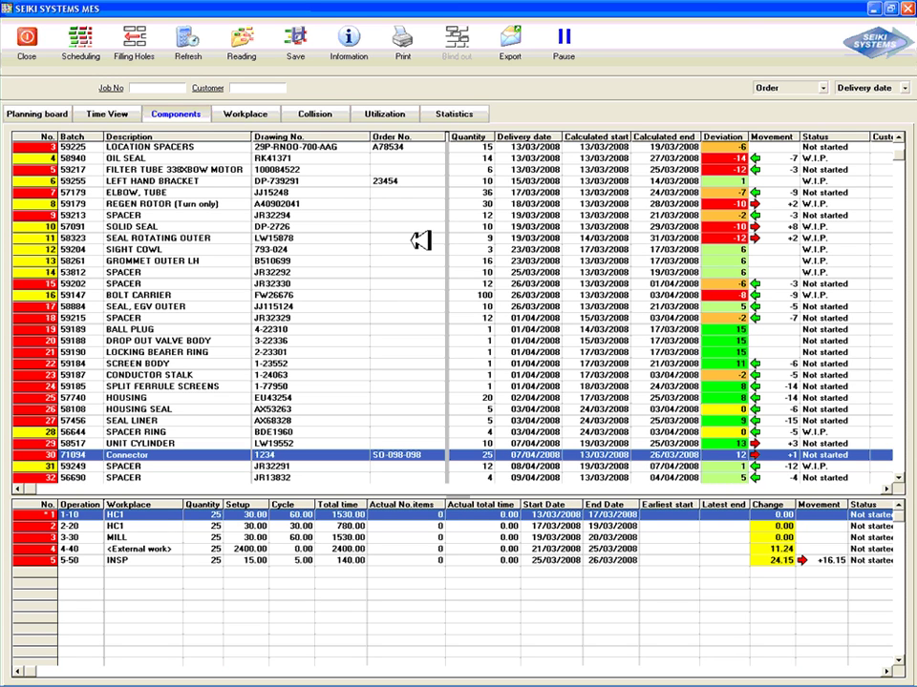
Step: Examine the machine utilization and the statistics for deviations, machining time and pass through time
click(372, 115)
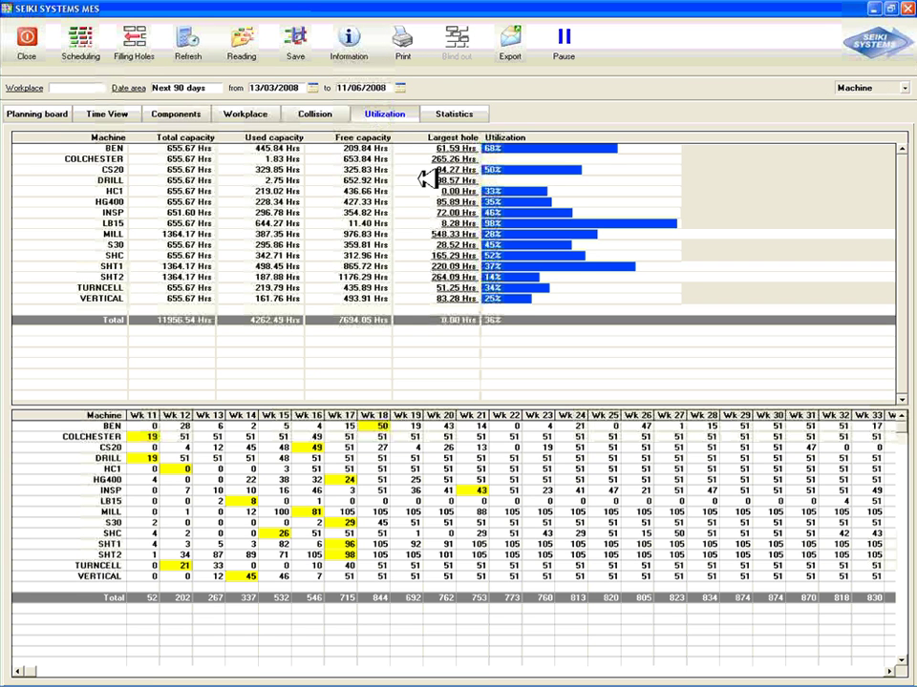
click(456, 115)
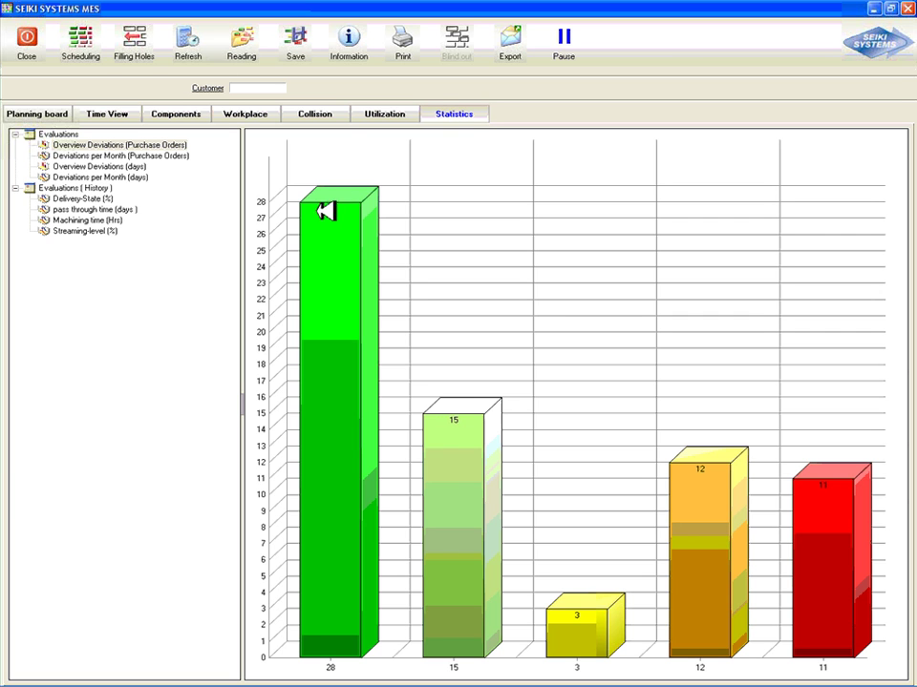
click(92, 219)
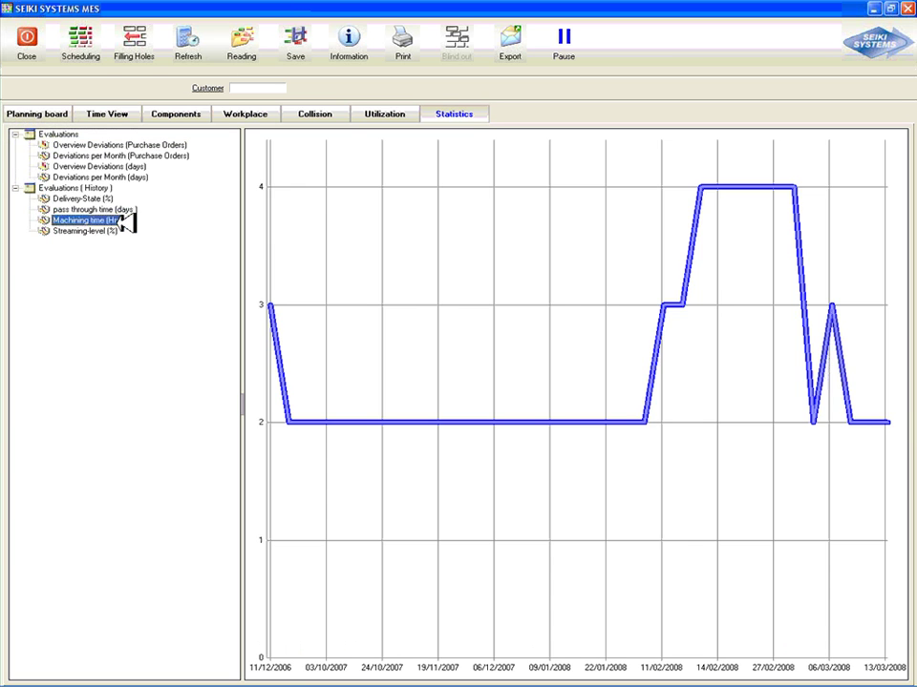
click(107, 210)
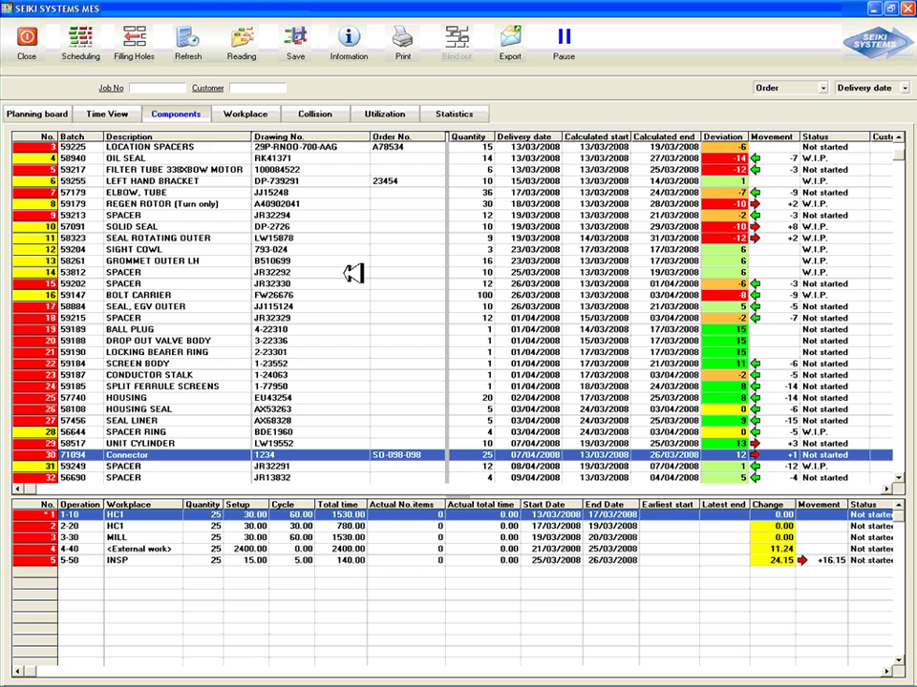
Step: Start a schedule export and restrict it to the customer Seiki Systems Ltd
click(512, 43)
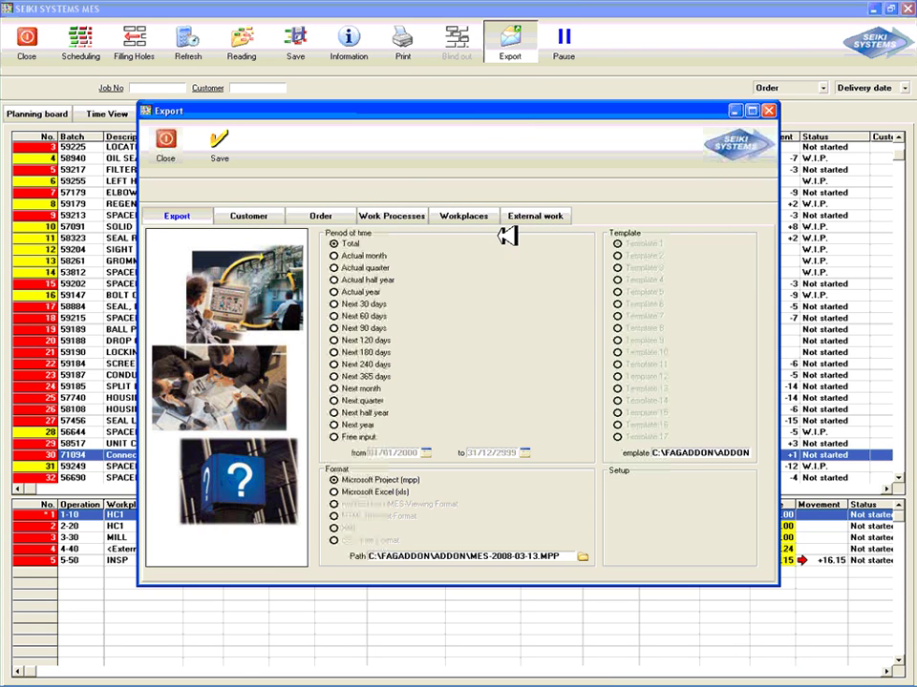
click(245, 216)
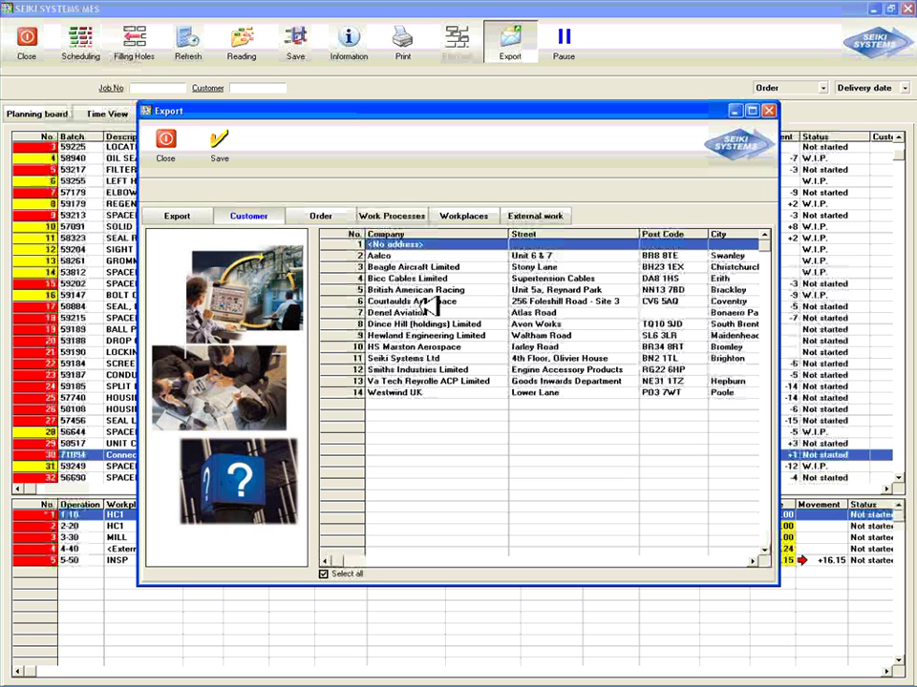
click(403, 358)
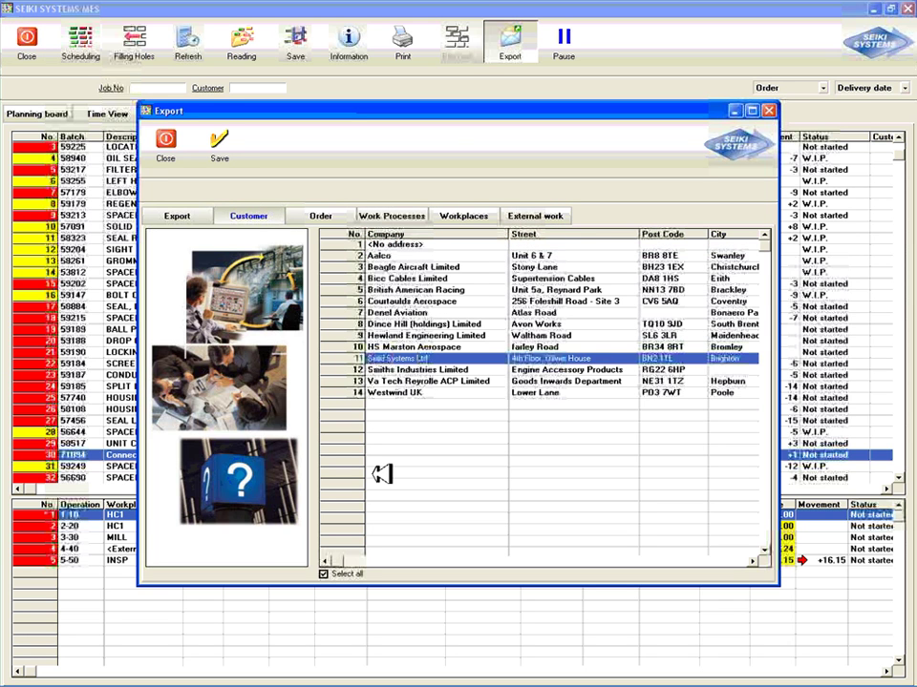
click(417, 356)
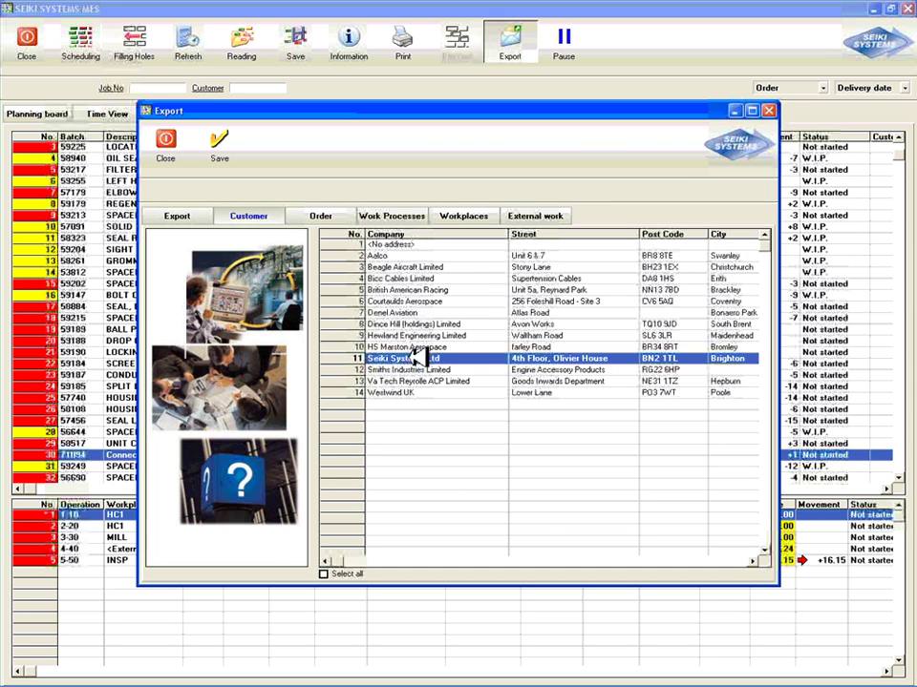
Step: Limit the export to the four NOZZLE BODY orders with drawing number NB-3983-2 and open the exported file
click(326, 214)
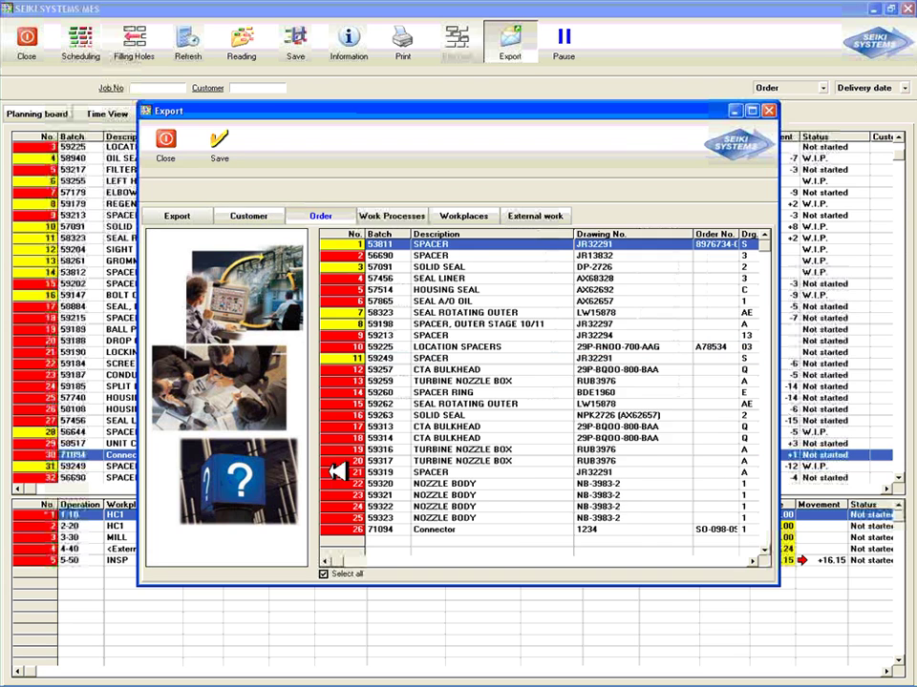
click(324, 573)
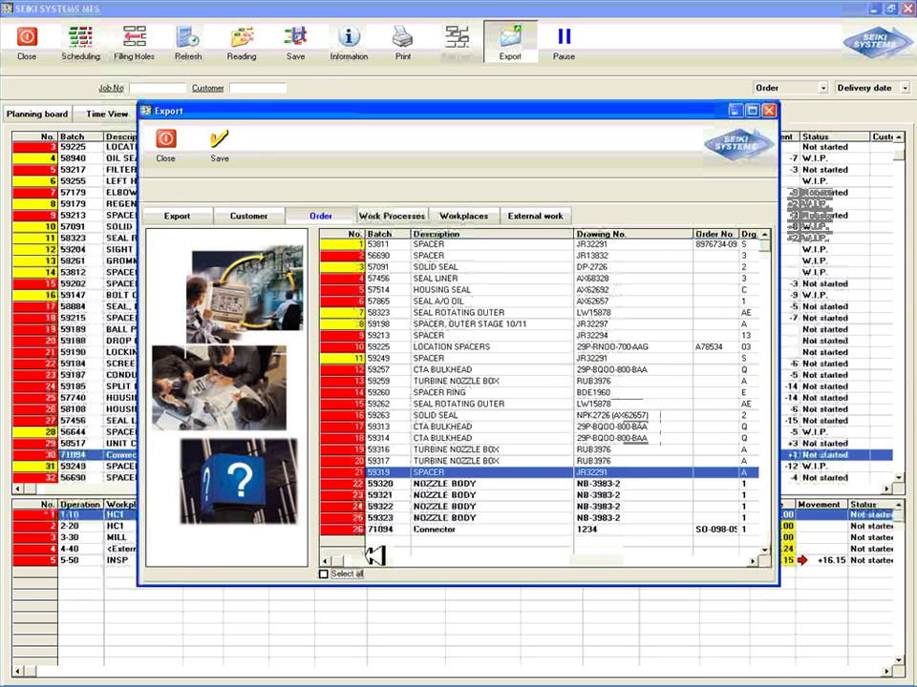
click(445, 484)
click(430, 494)
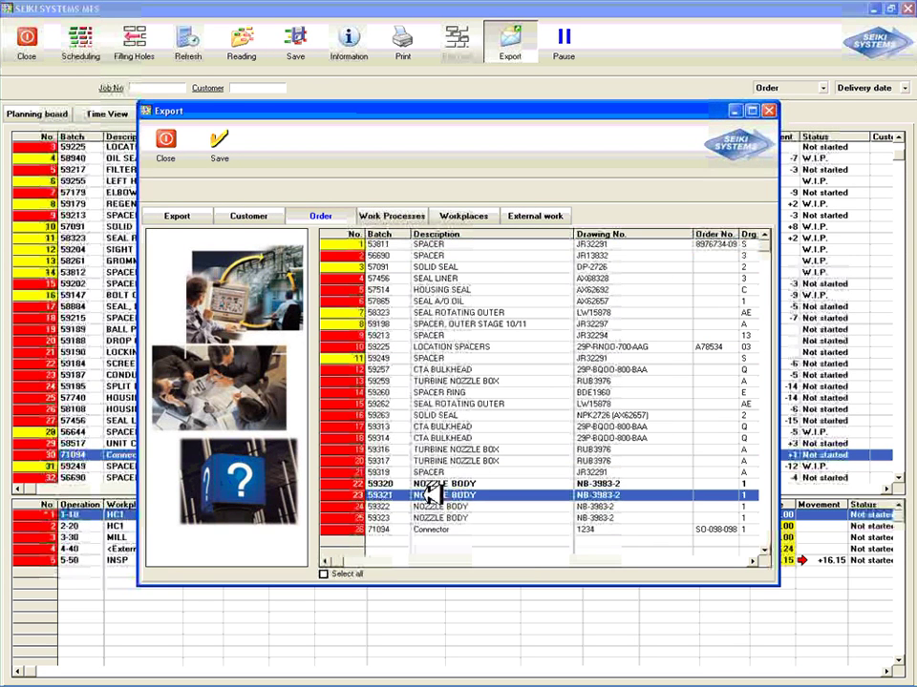
click(431, 506)
click(430, 516)
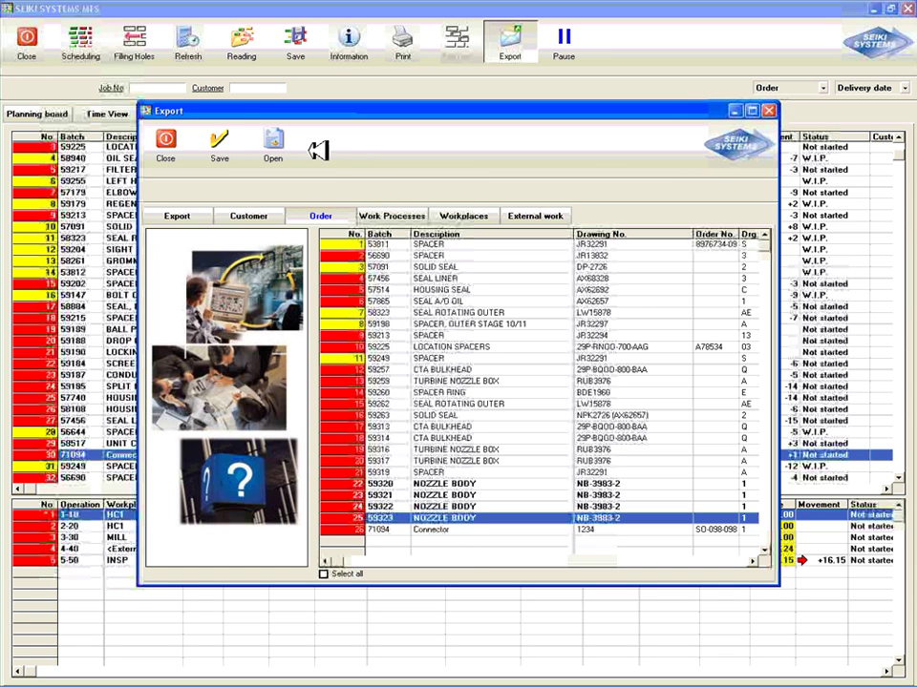
click(286, 148)
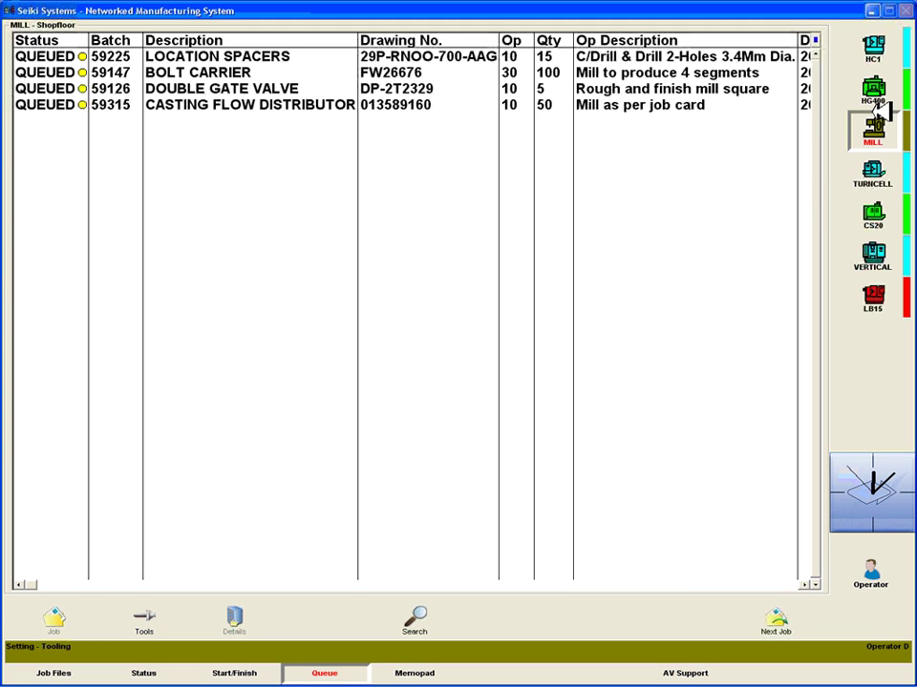
Step: Check the HG400 and HC1 shop-floor queues and load the queued Connector operation 10, Turn front end, on HC1
click(874, 93)
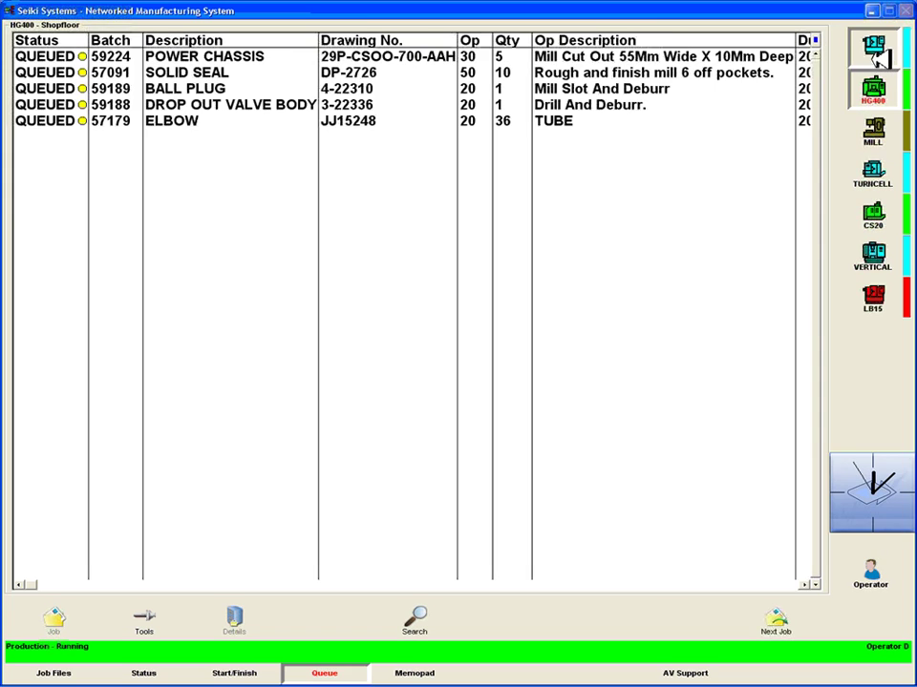
click(876, 52)
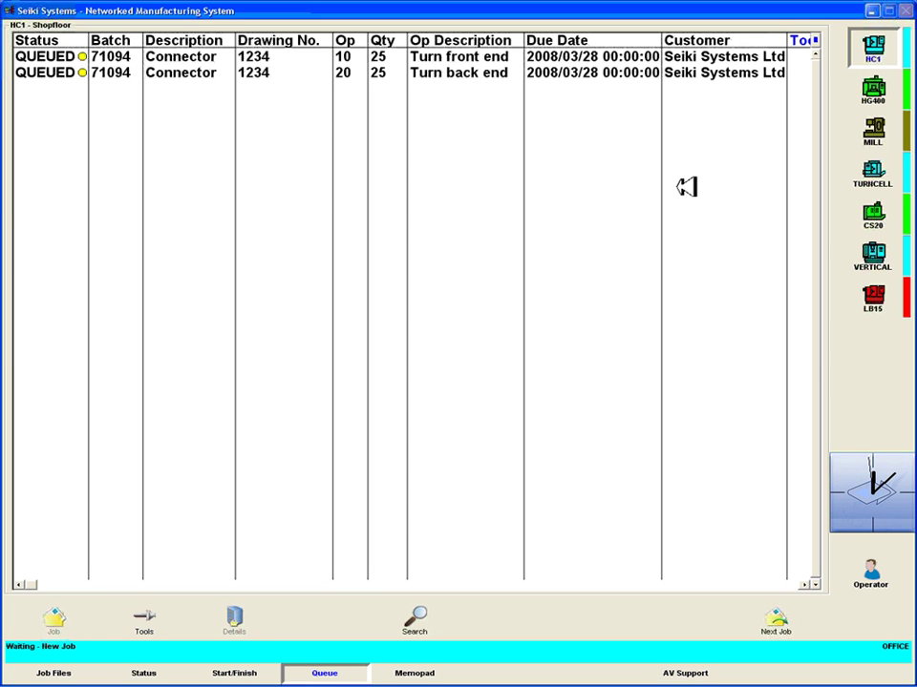
double_click(308, 61)
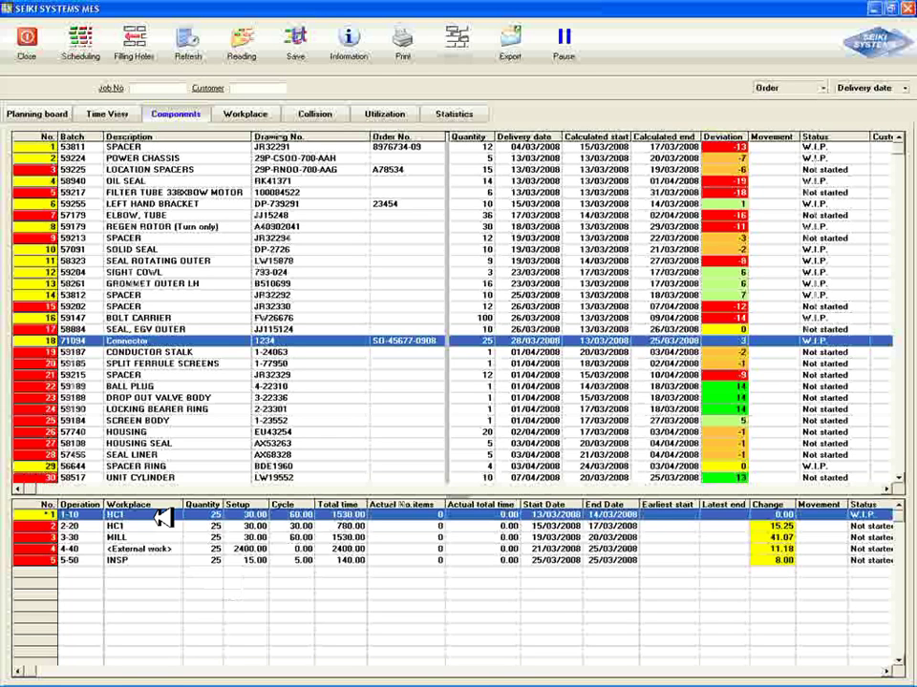
Step: Switch to Seiki Systems MES and show the Connector's first HC1 operation on the planning board
double_click(165, 516)
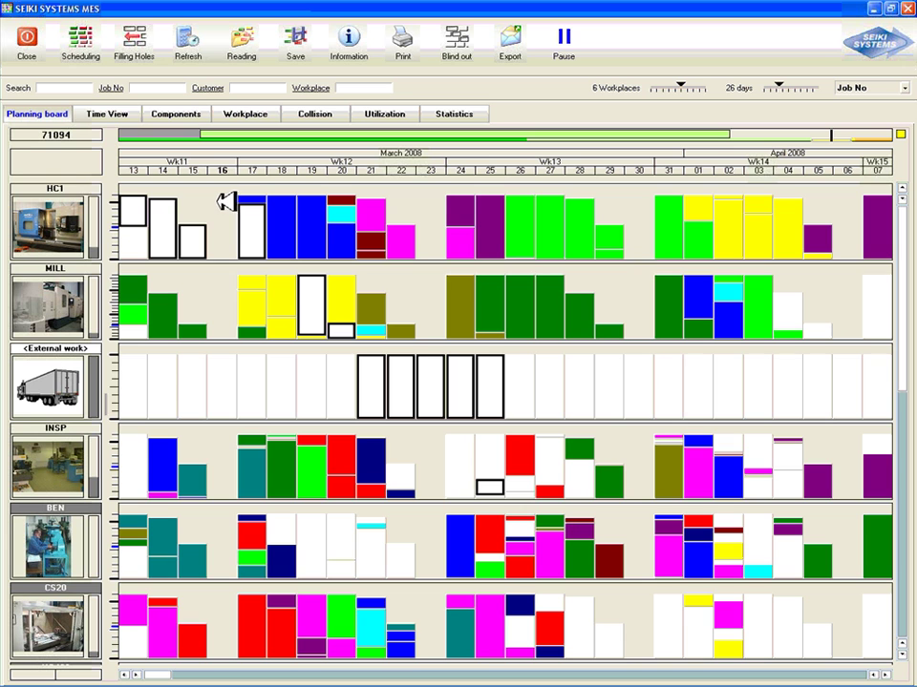
click(164, 208)
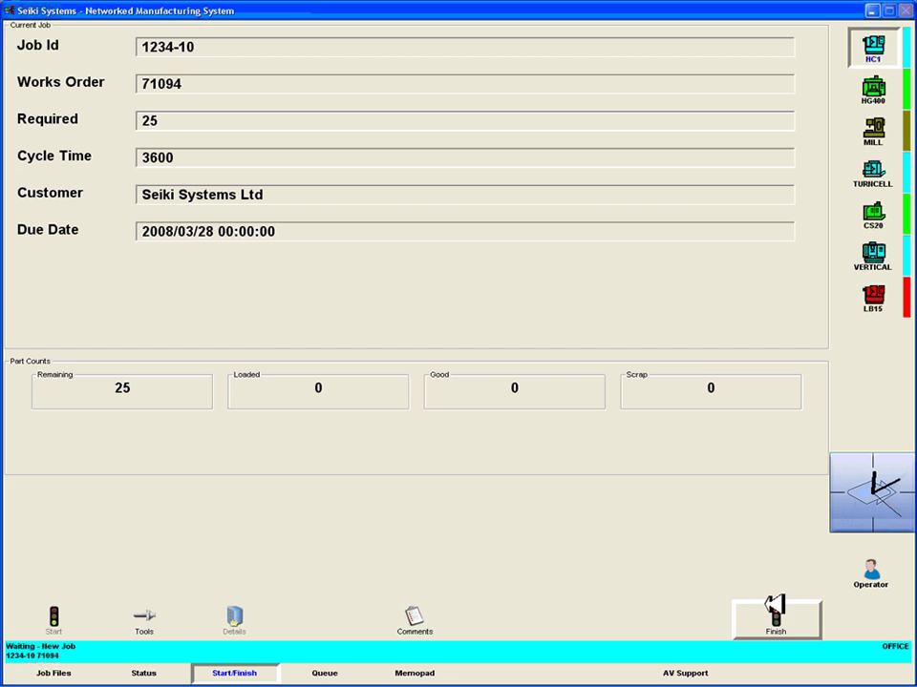
Step: Finish the current Connector job on HC1 with 25 good parts
click(776, 618)
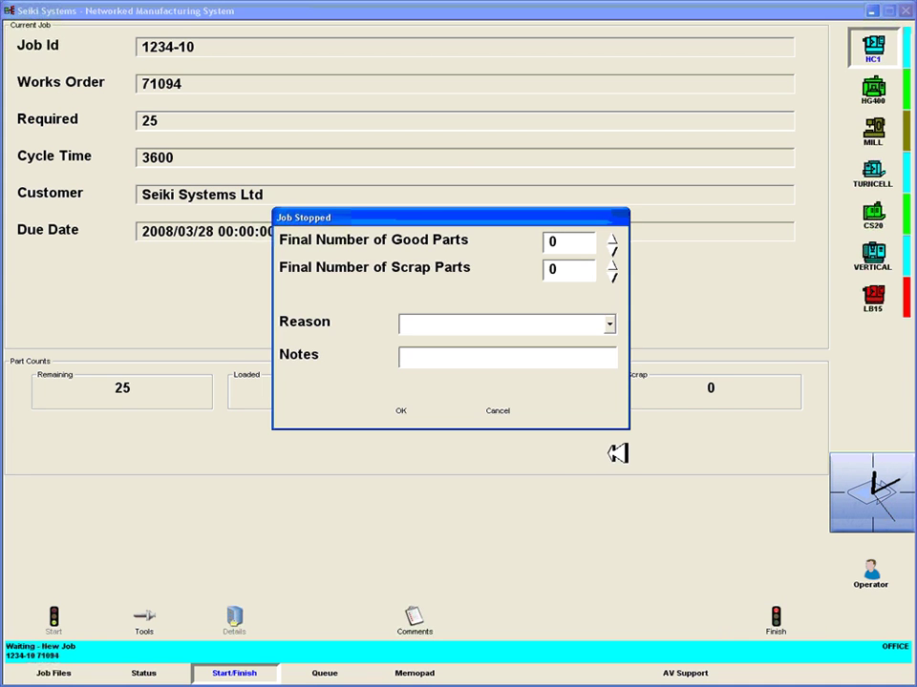
click(571, 241)
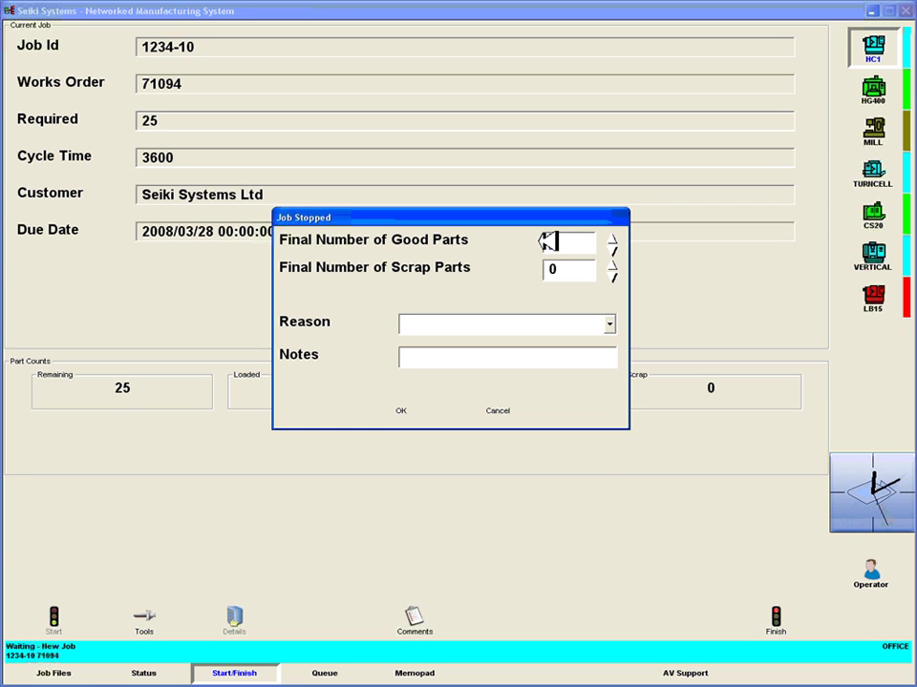
text(25)
click(401, 410)
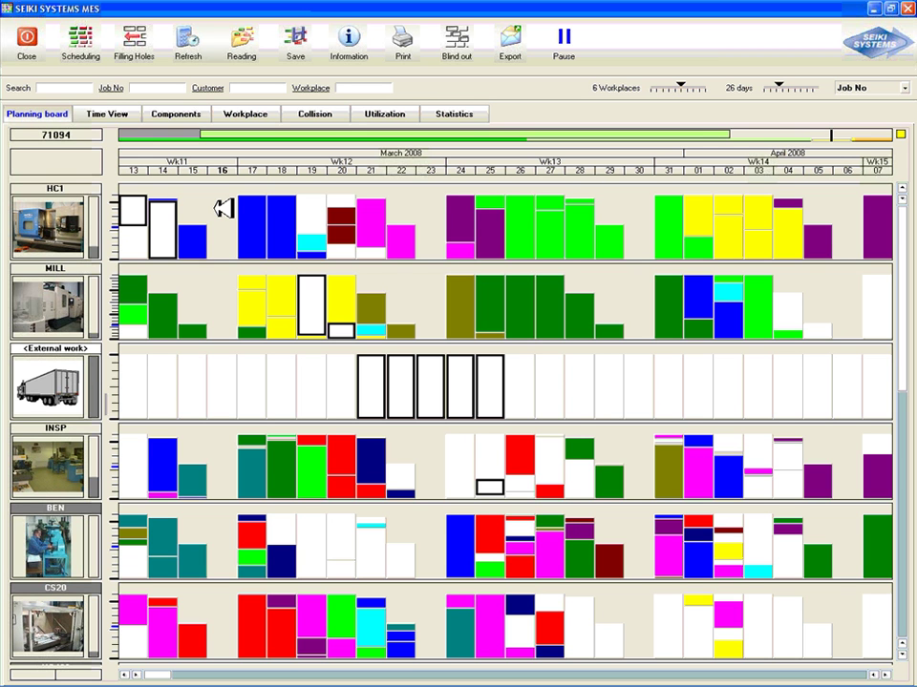
Step: Open the cost calculation of the completed Connector order with delivery 30/03/2008 and examine its production cost breakdown
double_click(223, 208)
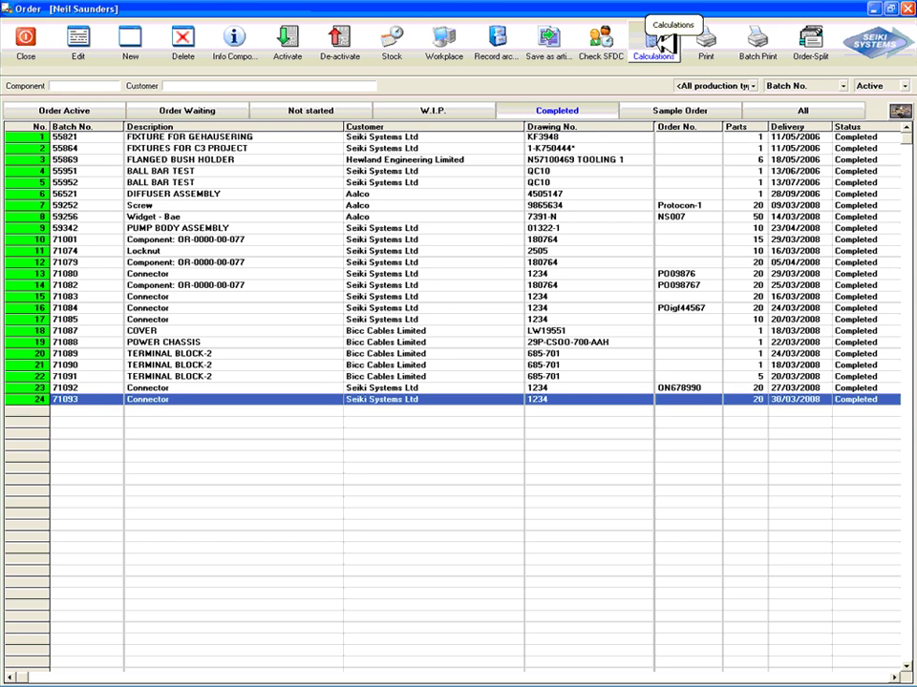
click(658, 38)
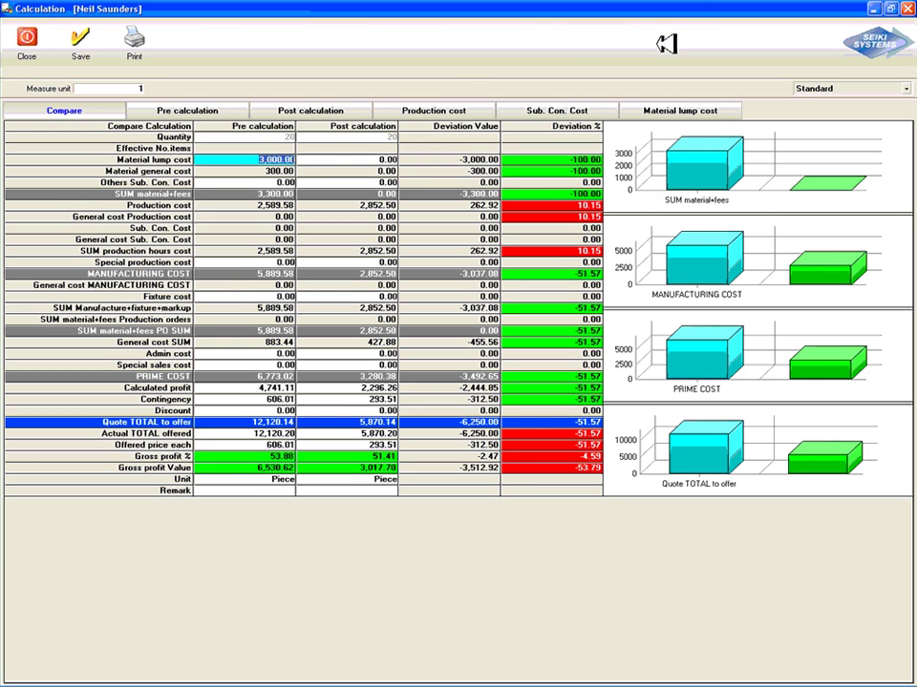
click(442, 107)
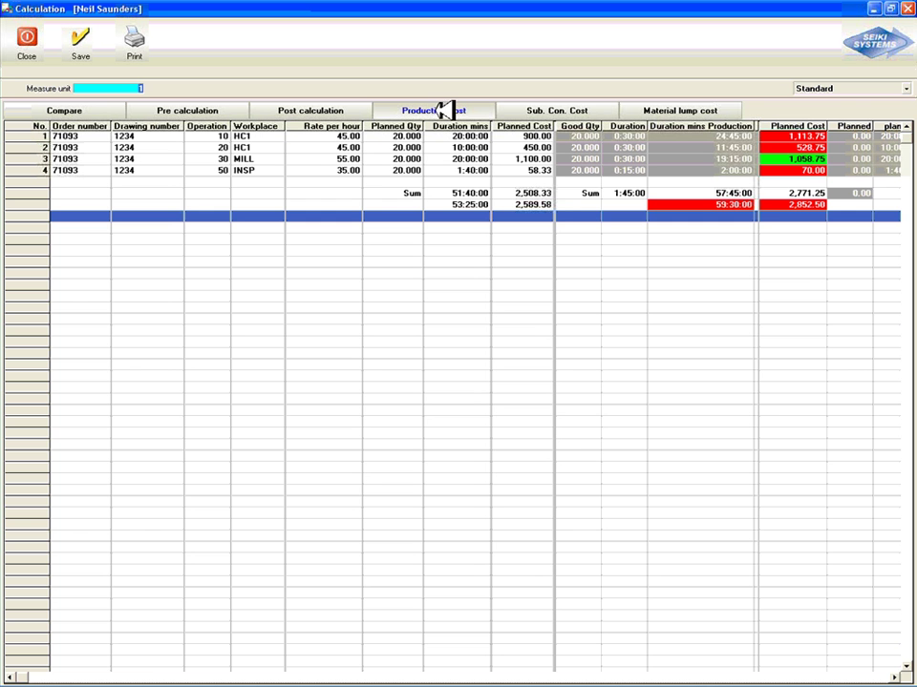